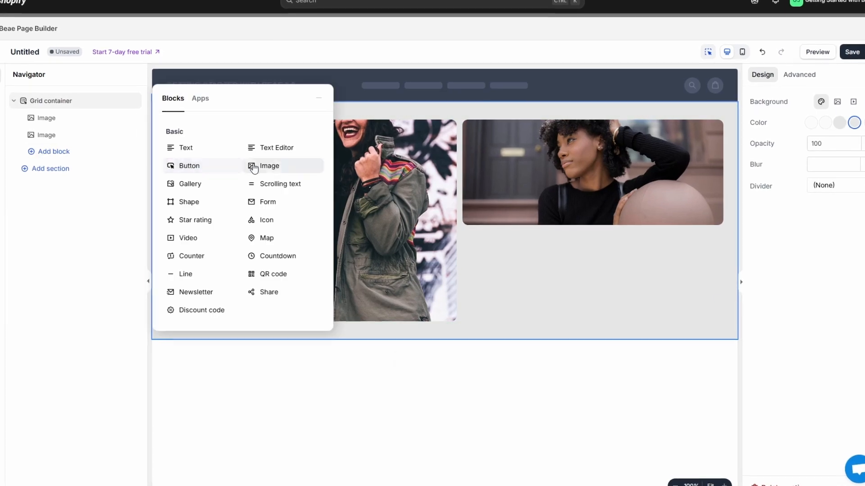
Step: Place an image block in the empty grid area below the wide portrait and open its image chooser
drag(254, 168, 541, 289)
double_click(485, 262)
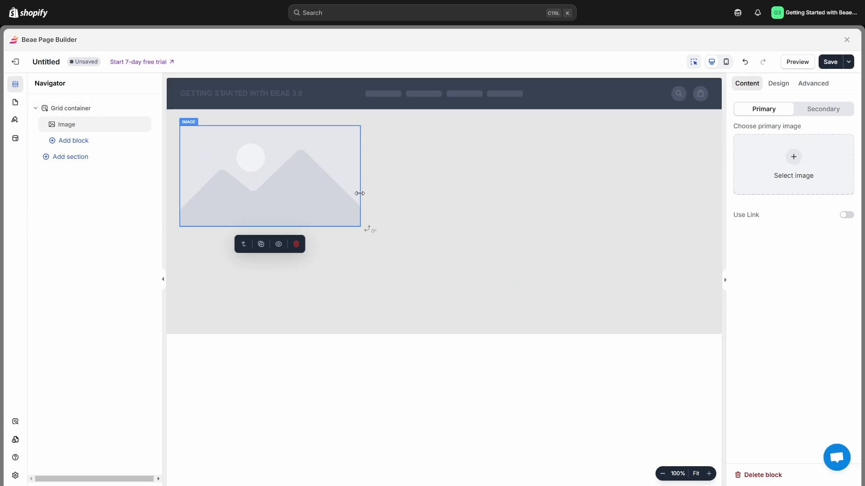
Step: Enlarge the image block to cover the left half of the grid and fill it with the green-jacket graffiti photo
drag(359, 194, 462, 194)
drag(328, 230, 331, 323)
double_click(365, 266)
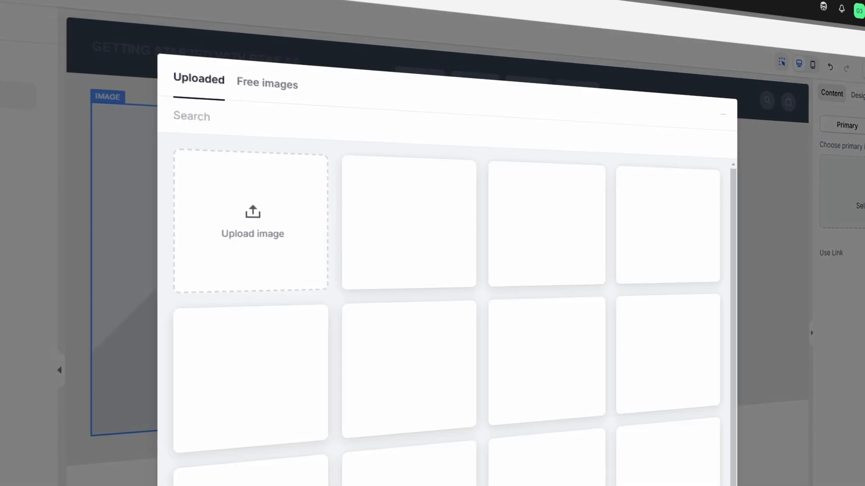
scroll(388, 248, down, 1)
click(424, 299)
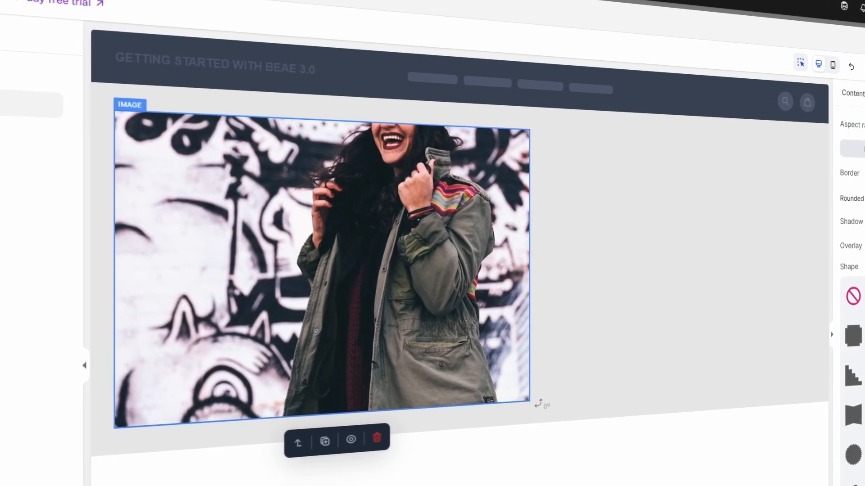
Step: Add a second image block beside the graffiti photo and fill it with the portrait of the woman with the balloon
drag(280, 192, 626, 183)
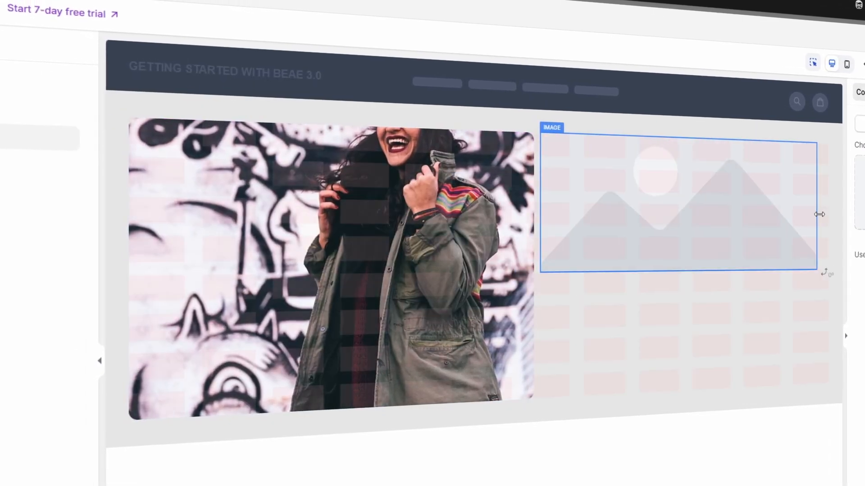
double_click(705, 231)
click(288, 463)
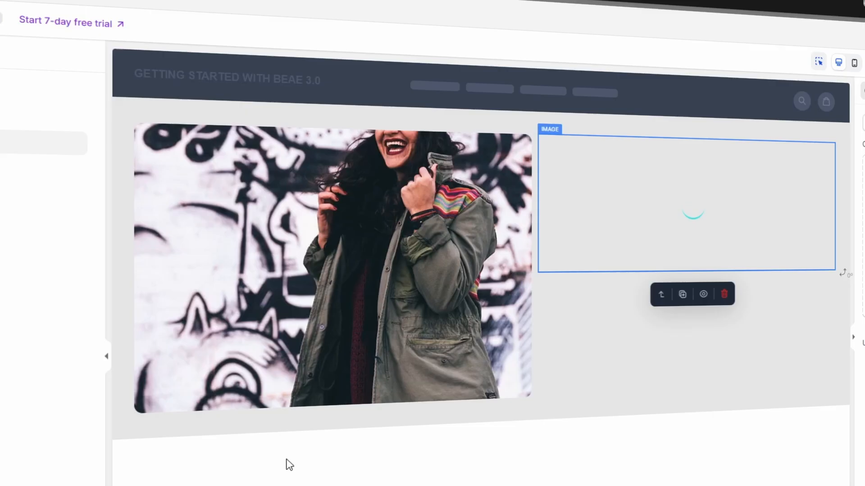
Step: Place another image block below the balloon portrait, narrow it, and adjust the neon-lights image in the lower row
click(630, 292)
drag(253, 198, 602, 339)
drag(756, 341, 690, 341)
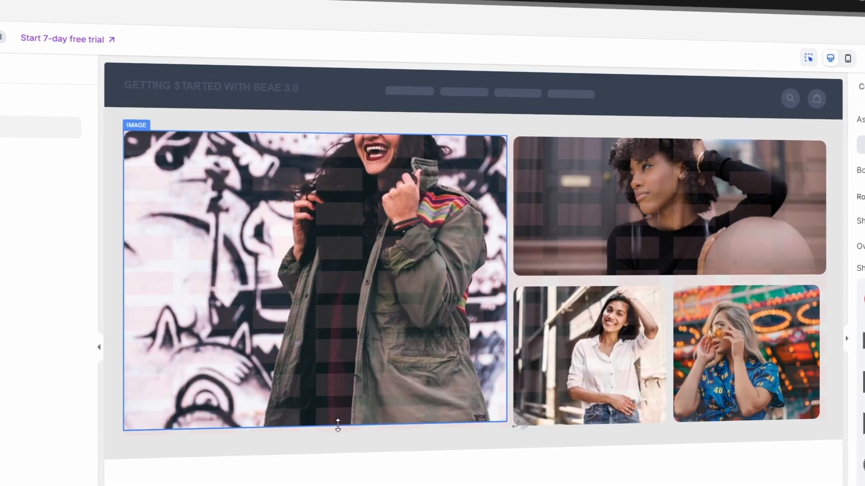
click(792, 353)
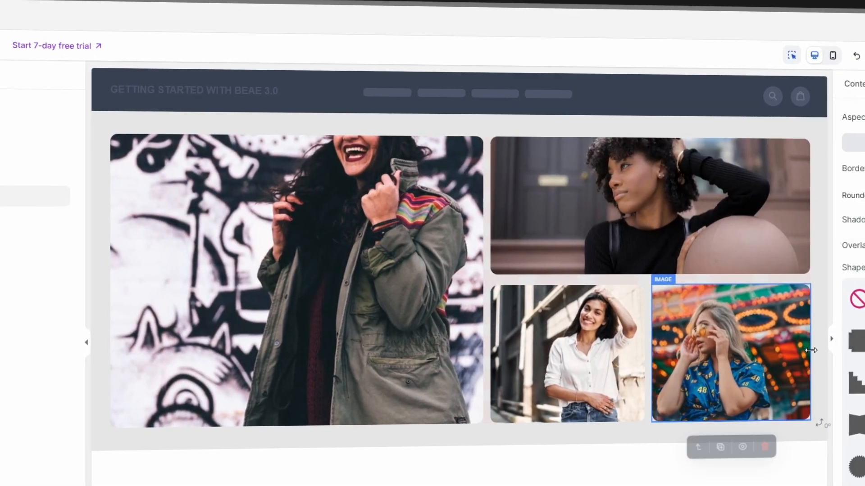
key(Escape)
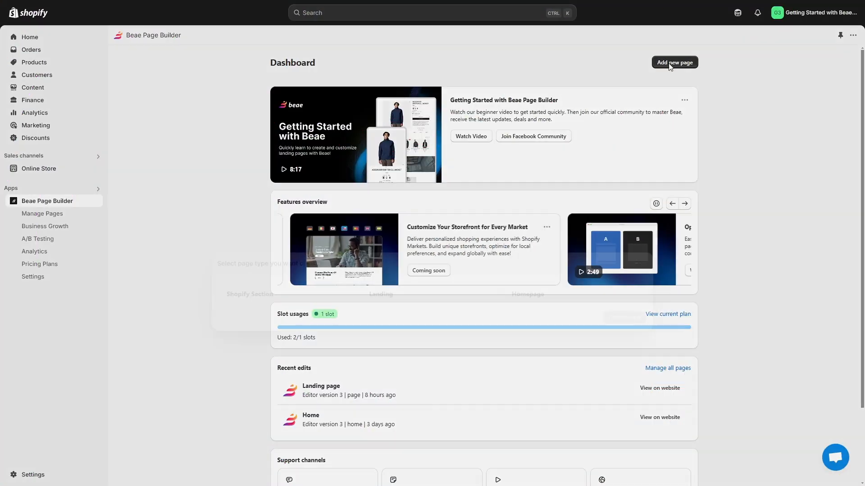
Step: Create a new landing page from scratch with a blank section
click(674, 62)
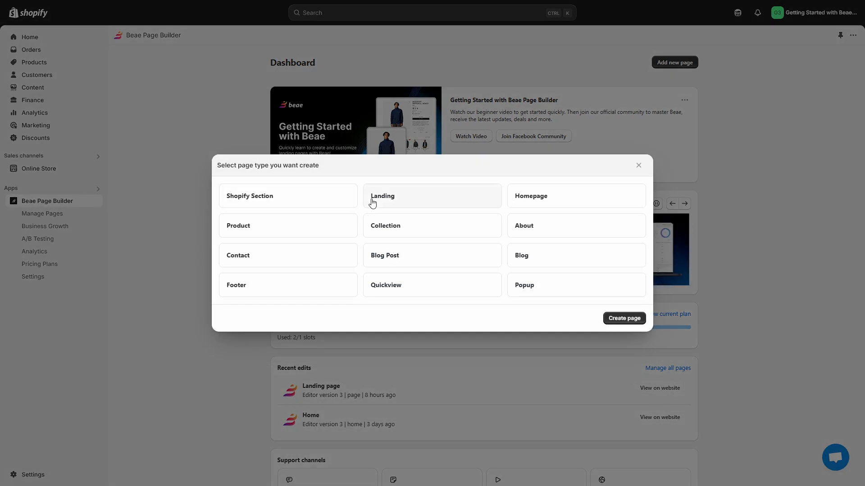
click(631, 322)
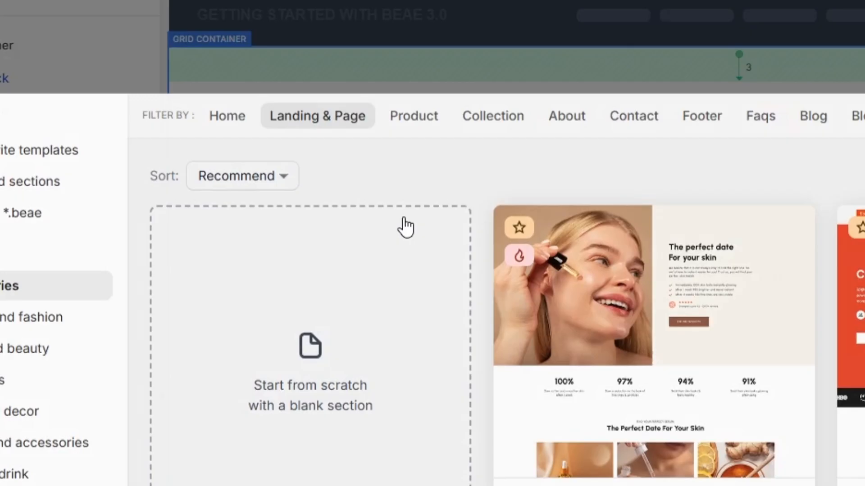
click(379, 97)
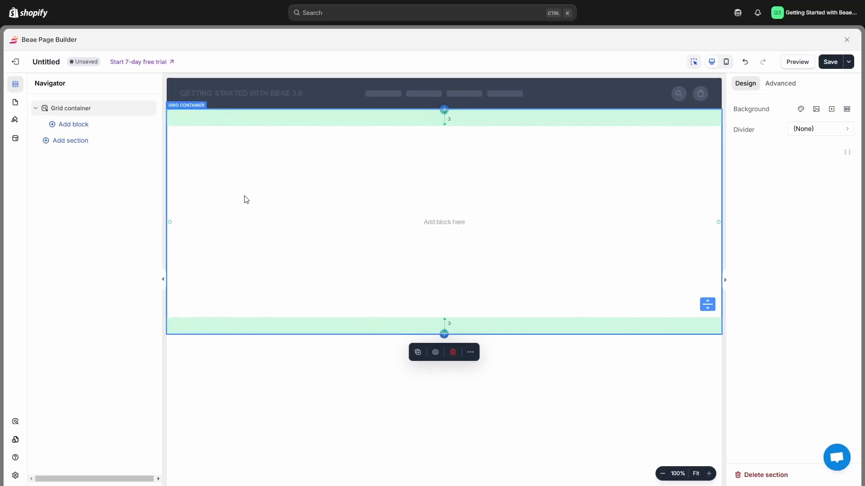
Step: Examine the blank layout choices for a new section, including the grid container option
mouse_move(126, 115)
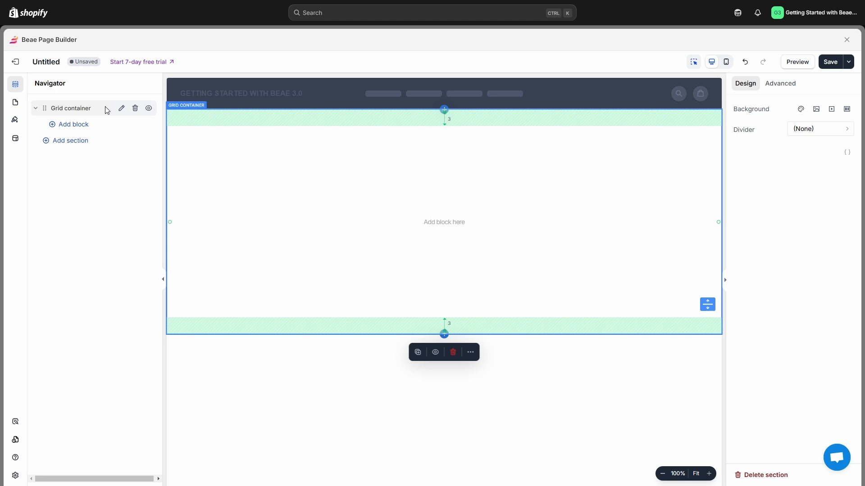
click(105, 143)
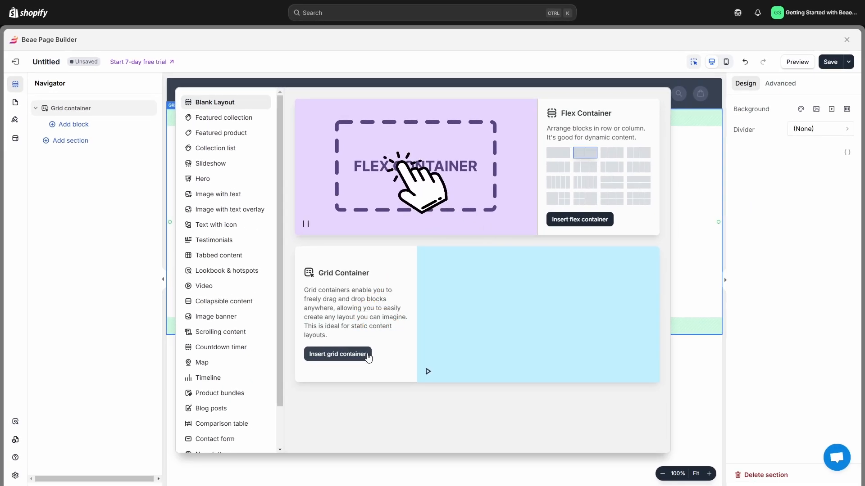
click(369, 355)
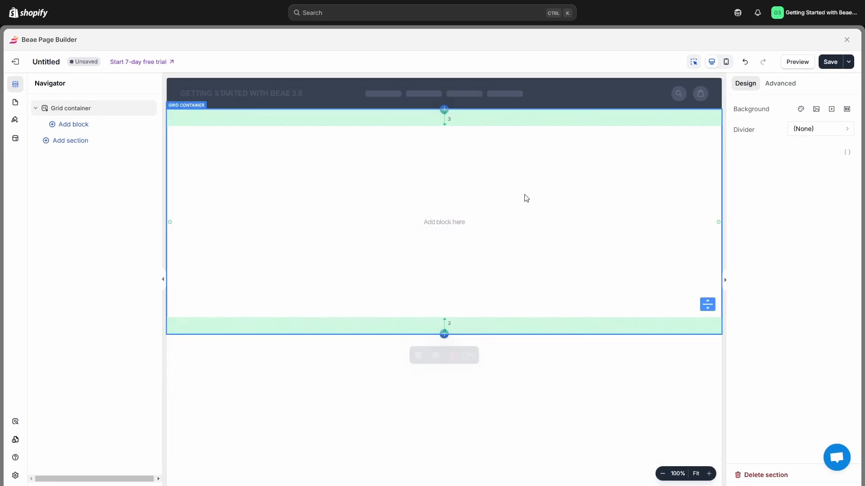
Step: Give the grid container a light grey background color from the theme colors
click(801, 110)
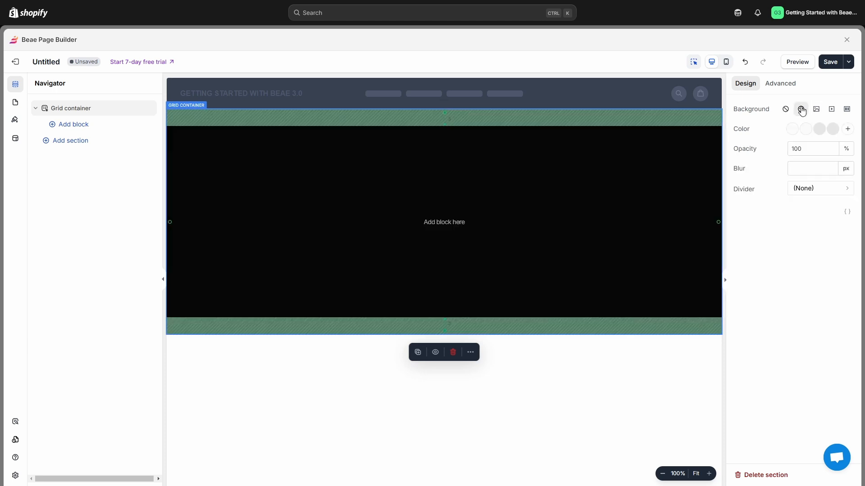
click(847, 129)
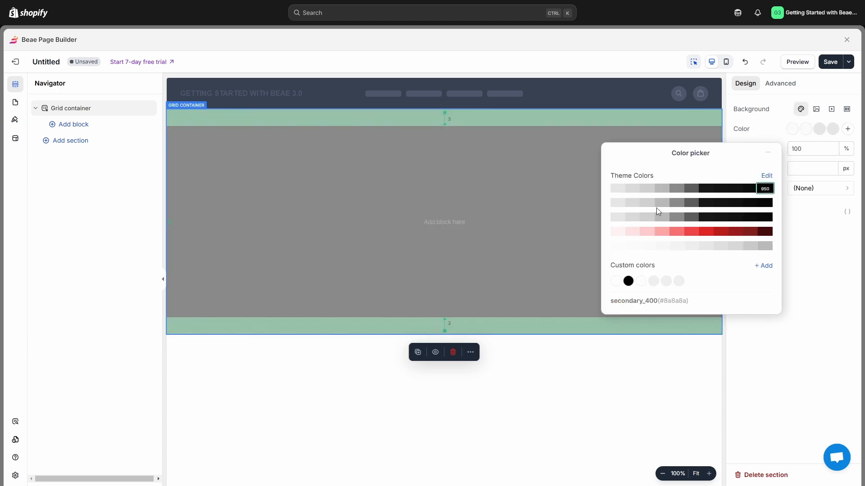
click(615, 209)
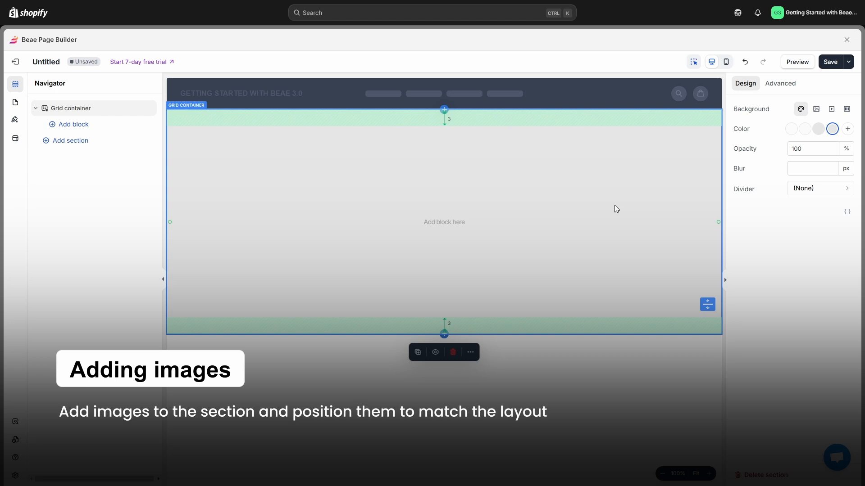
Step: Add an image block at the grid's upper-left corner and enlarge it to fill the left half of the content area
click(133, 130)
click(314, 188)
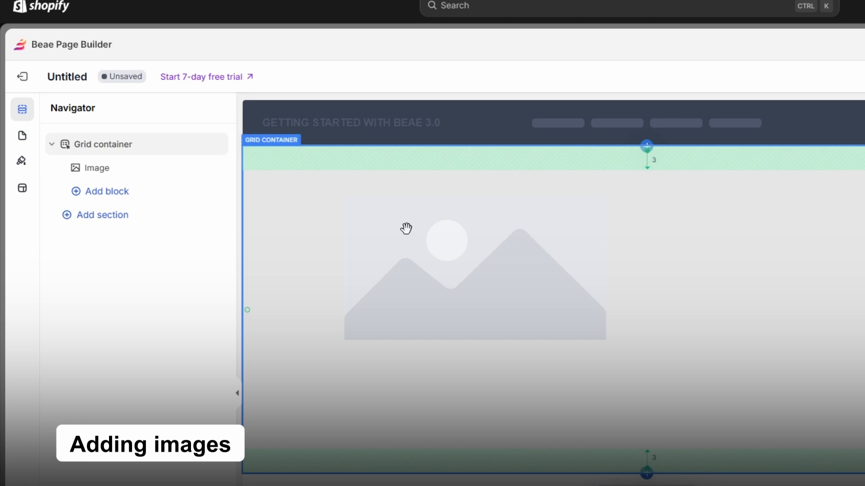
drag(406, 229, 334, 230)
drag(277, 197, 278, 196)
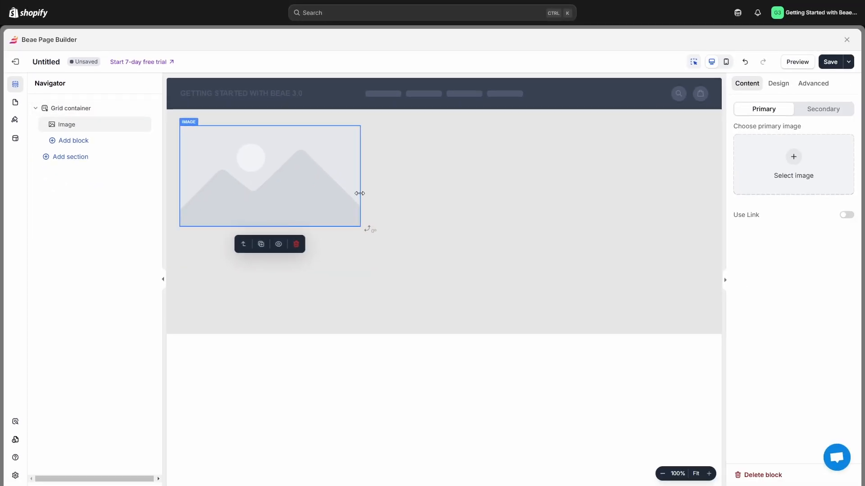
drag(360, 193, 452, 192)
drag(327, 225, 327, 317)
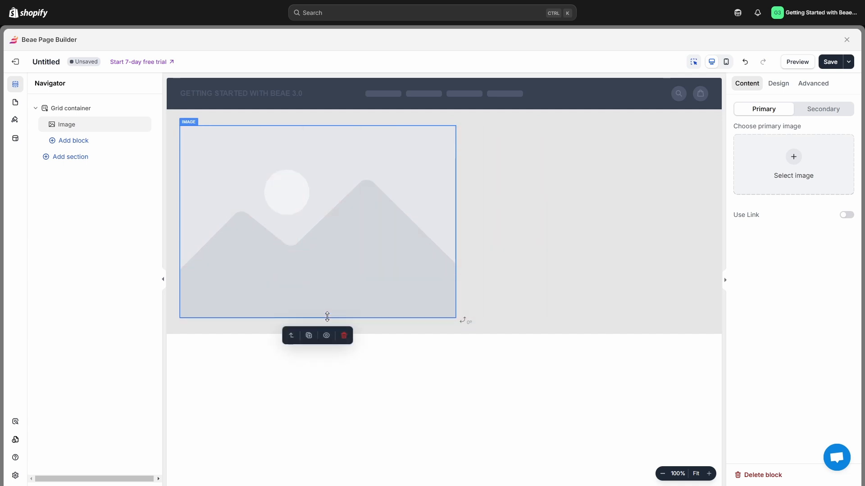
Step: Fill the large image block with the uploaded green-jacket graffiti photo and round its corners to 12 px
click(797, 194)
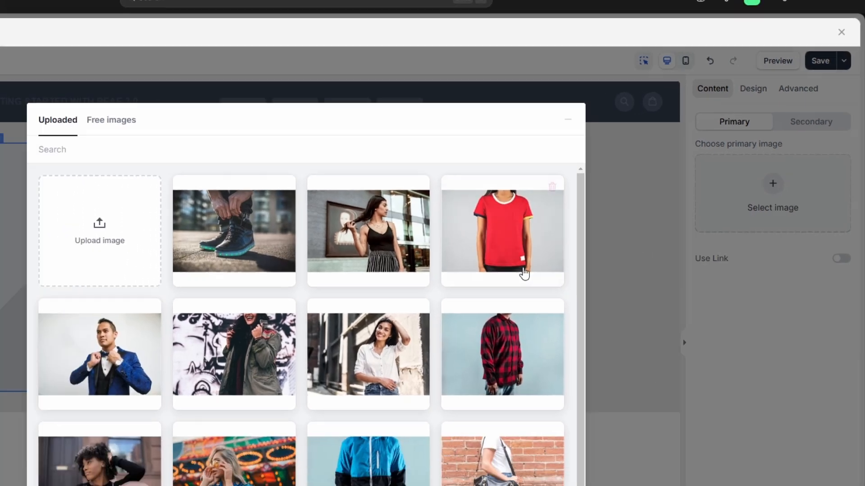
scroll(184, 334, down, 1)
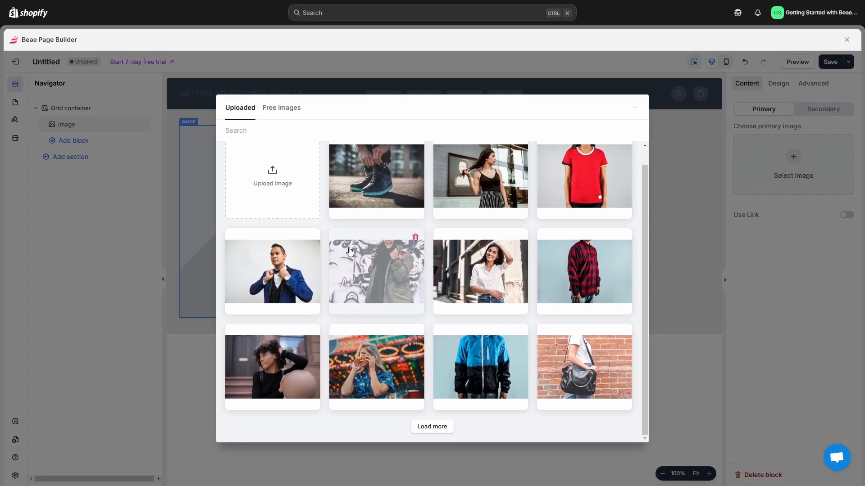
click(350, 251)
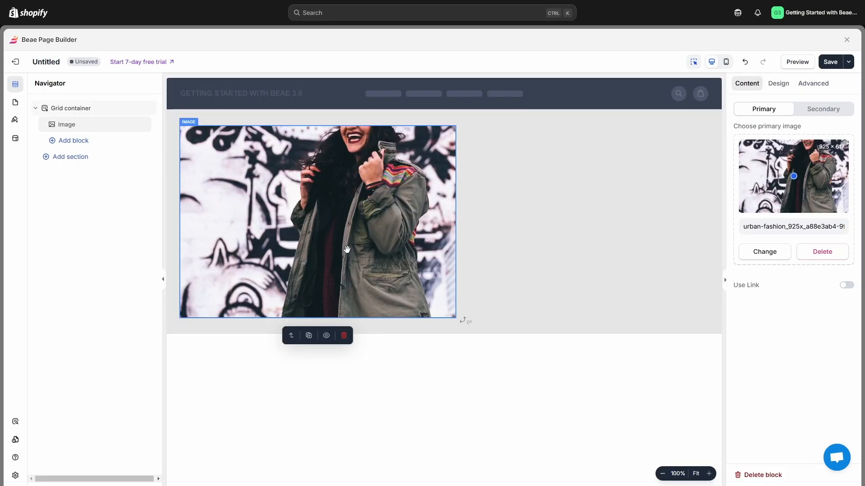
click(782, 92)
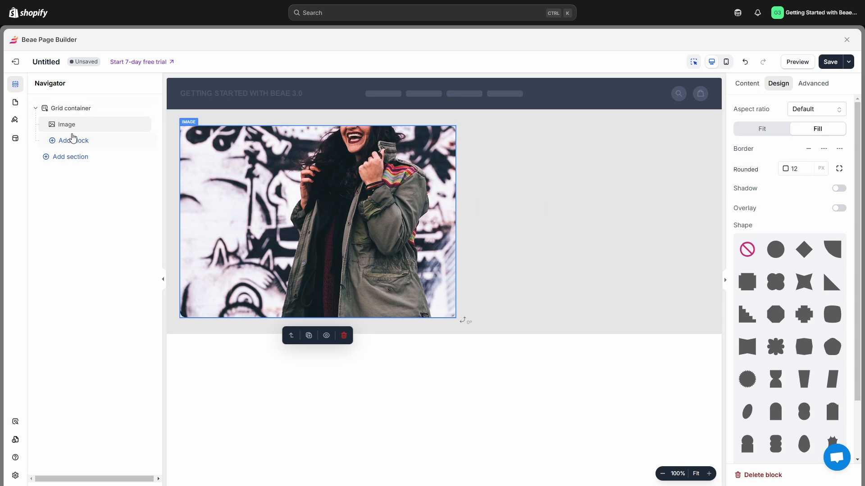
Step: Add a second image block to the right of the graffiti photo and widen it to the grid's right margin
click(61, 143)
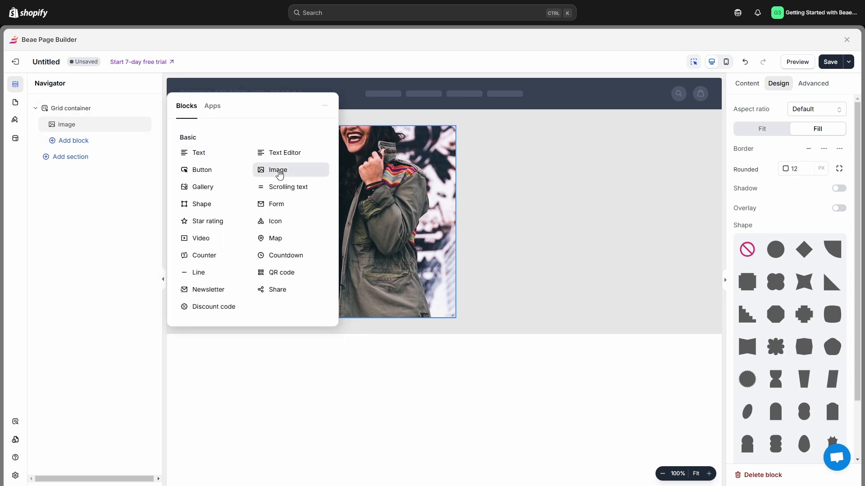
drag(279, 175, 537, 159)
drag(640, 178, 709, 182)
Step: Fill the second image block with the photo of the woman with the balloon and round its corners
click(764, 183)
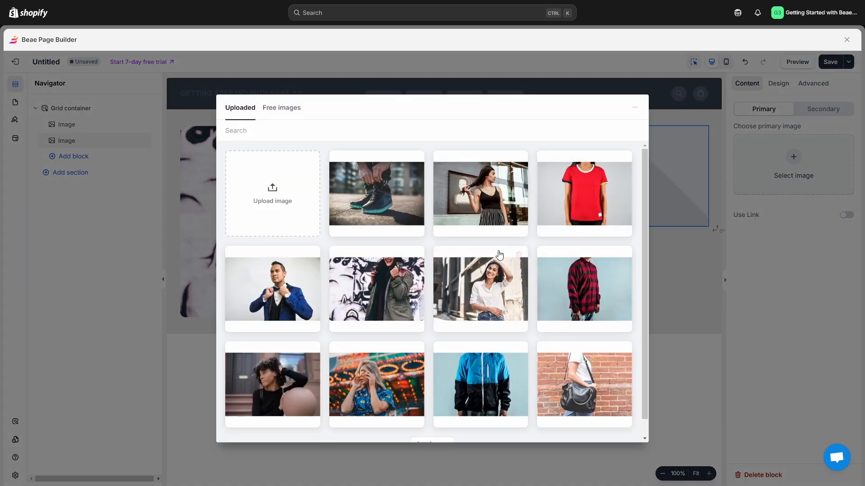
scroll(498, 270, down, 2)
click(280, 357)
click(778, 83)
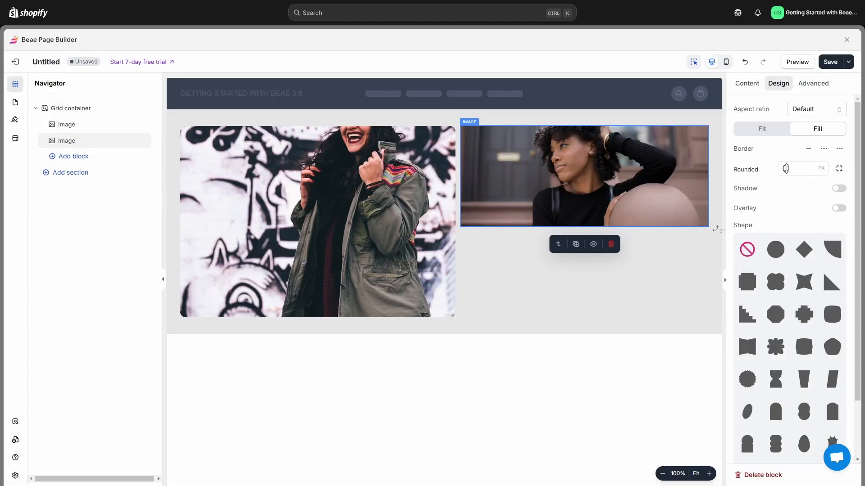
click(504, 262)
Step: Add a third image block, narrow it to about half the balloon portrait's width, and align it beneath that portrait's left edge
click(65, 158)
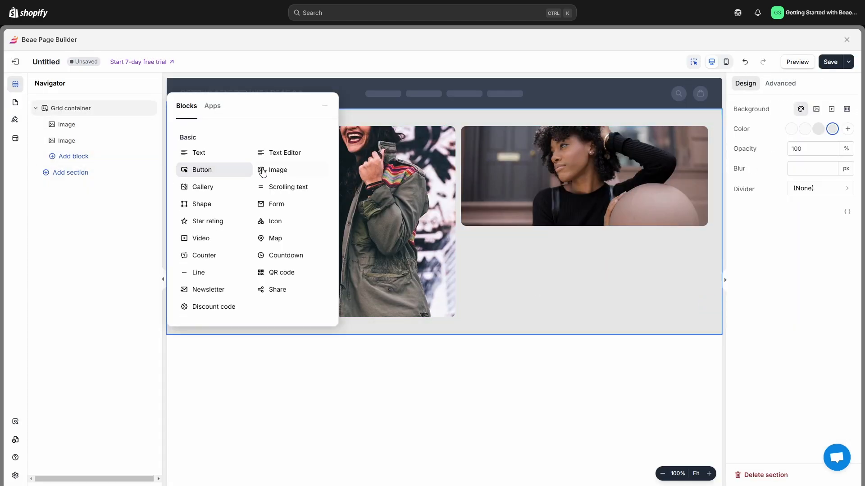
click(262, 169)
drag(643, 284, 589, 281)
drag(535, 286, 479, 260)
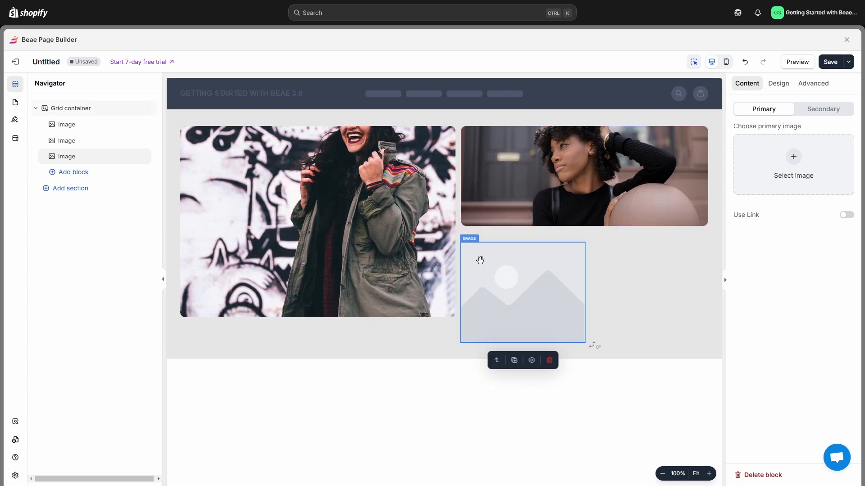
Step: Fill the third image block with the white-shirt woman photo and round its corners to 12 px
click(744, 191)
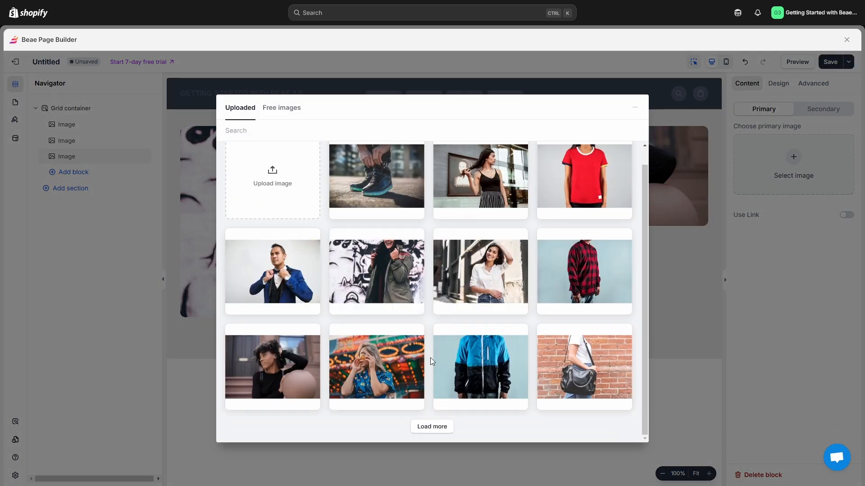
click(504, 279)
click(778, 83)
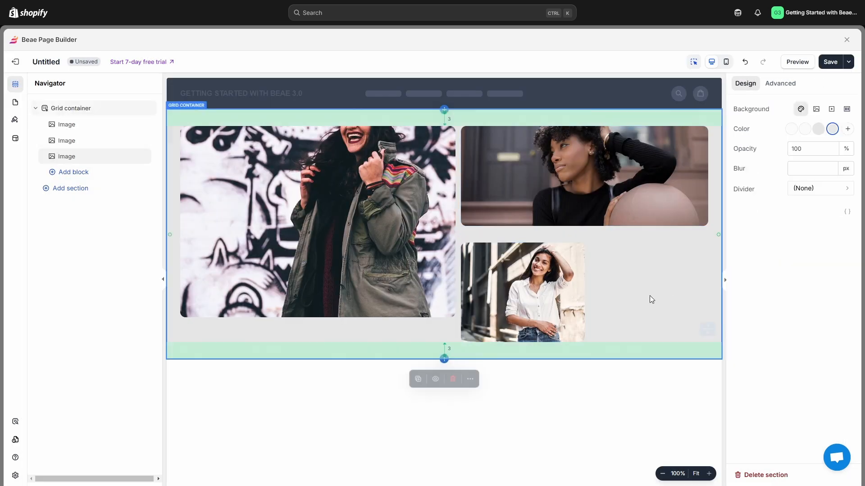
Step: Add an image block beside the white-shirt photo, showing the neon-lights woman photo with corners rounded to 12 px
click(74, 172)
drag(266, 168, 595, 286)
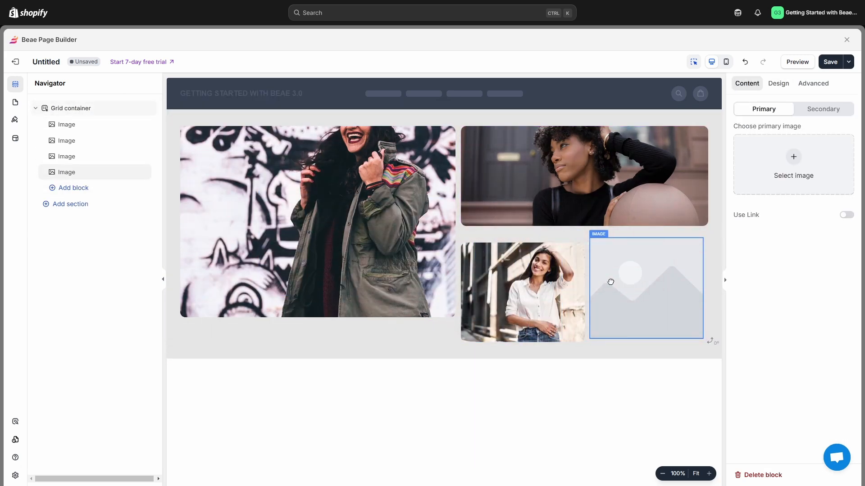
double_click(605, 278)
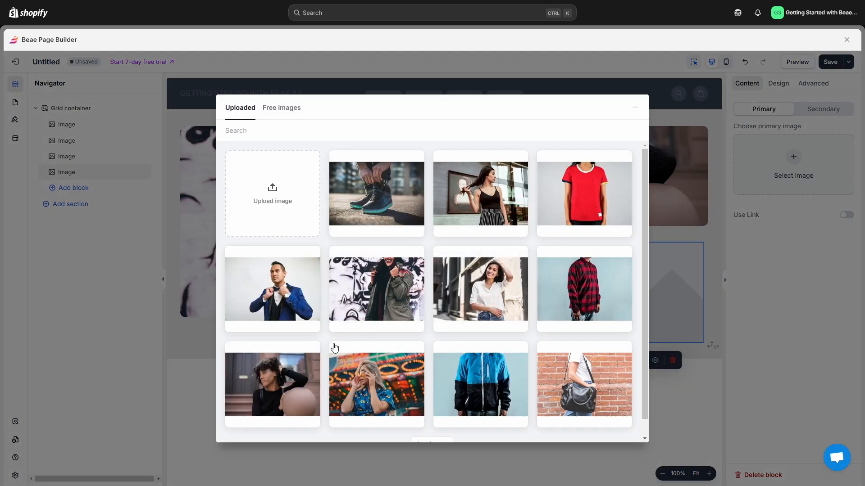
click(413, 384)
click(778, 84)
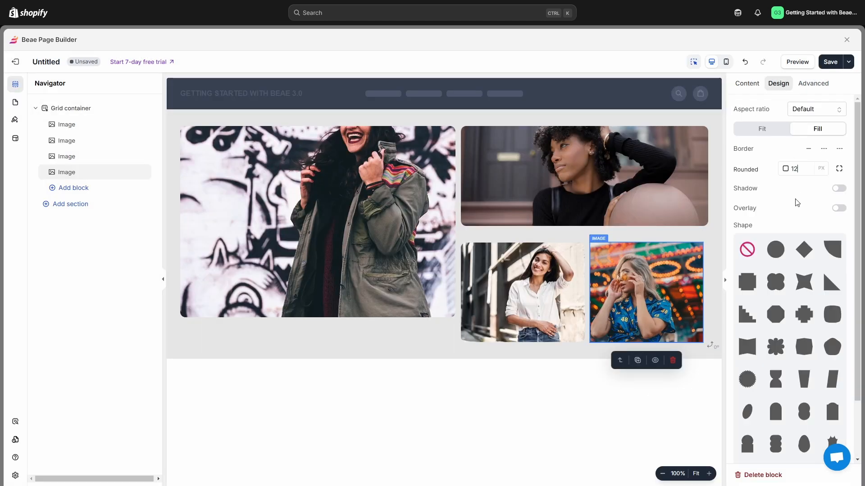
Step: Narrow the white-shirt image slightly and extend the neon-lights image leftward so the two lower images are nearly equal in width
click(579, 284)
drag(585, 290, 583, 292)
click(607, 291)
click(573, 295)
click(597, 303)
Step: Extend the balloon portrait slightly downward and both lower images slightly upward to tighten the vertical gap between the rows
click(558, 216)
drag(571, 229, 572, 233)
click(519, 252)
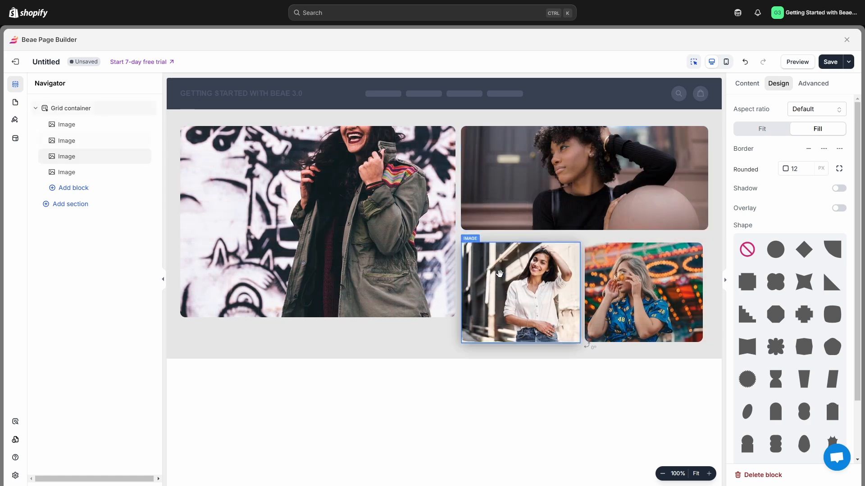
drag(517, 243, 517, 239)
click(650, 243)
drag(650, 243, 650, 239)
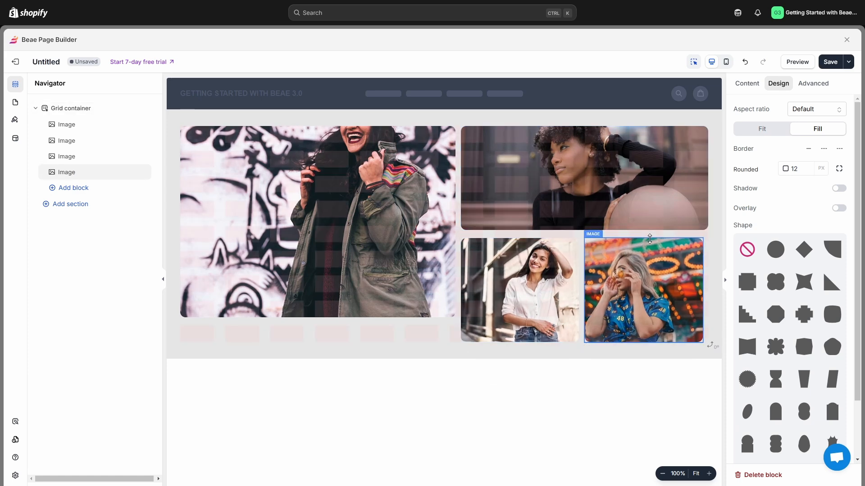
Step: Extend the large graffiti-wall image down to the lower row's bottom edge and widen the neon-lights image to the balloon portrait's right edge
click(331, 312)
drag(331, 312, 332, 338)
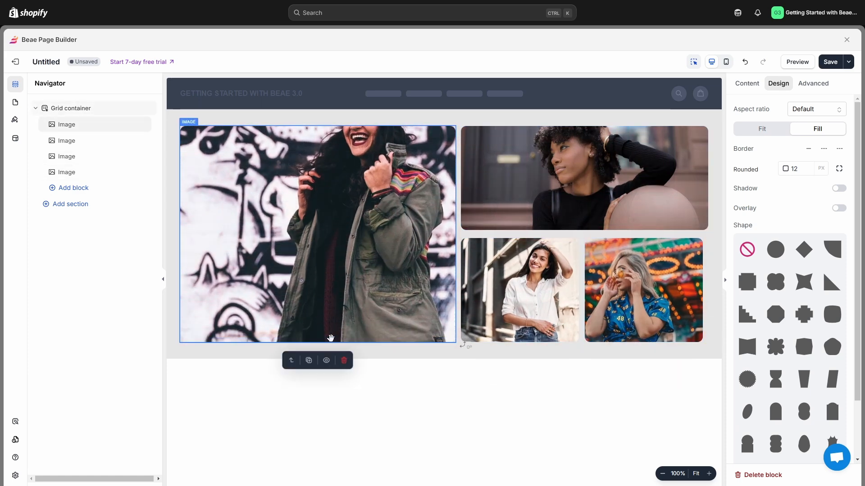
click(558, 267)
click(632, 300)
click(695, 431)
click(696, 291)
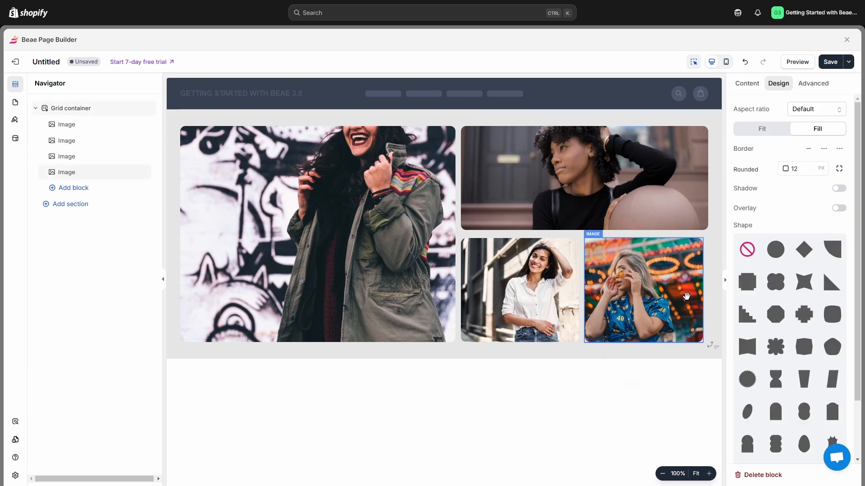
drag(704, 290, 708, 291)
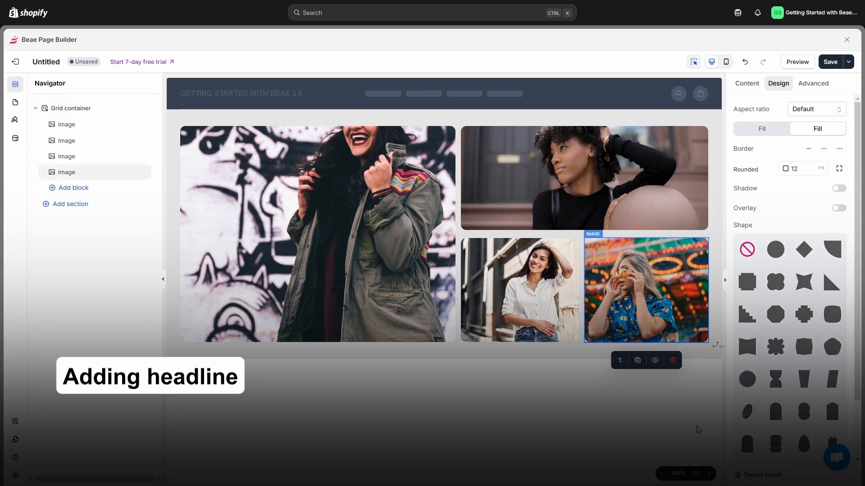
click(697, 430)
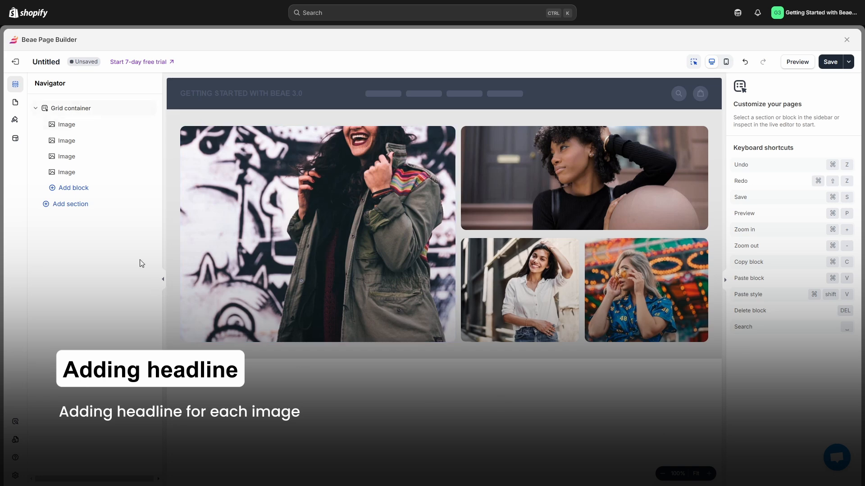
Step: Add a text block reading "Trendy looks, every season" over the lower part of the graffiti-wall image
click(110, 190)
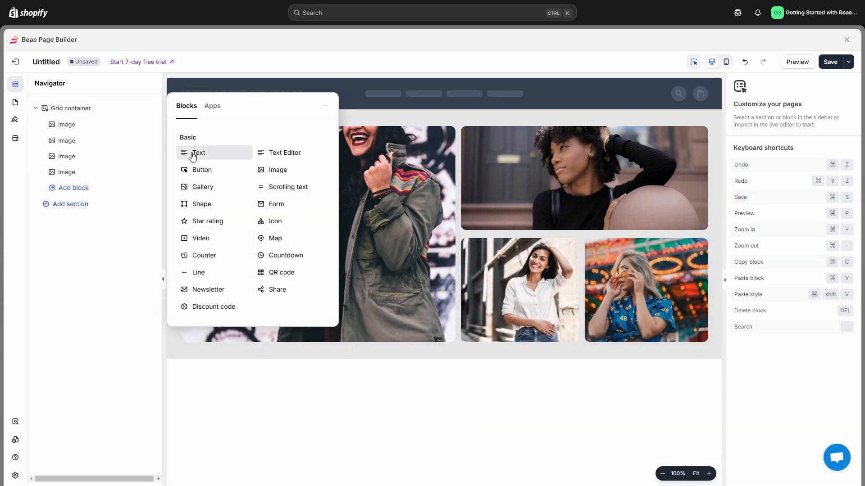
click(189, 152)
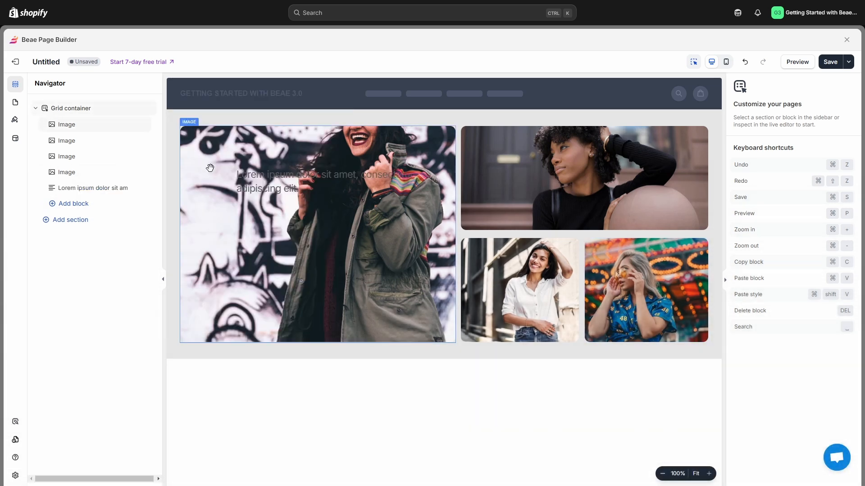
drag(319, 186, 277, 321)
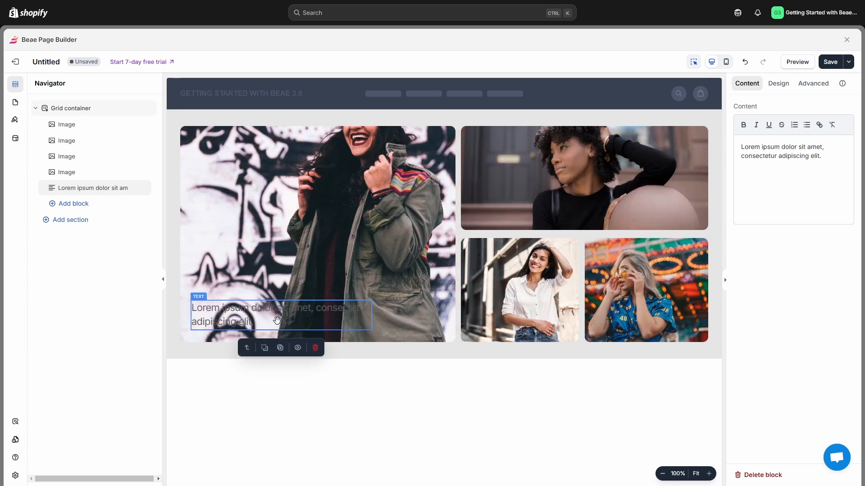
triple_click(791, 148)
key(BackSpace)
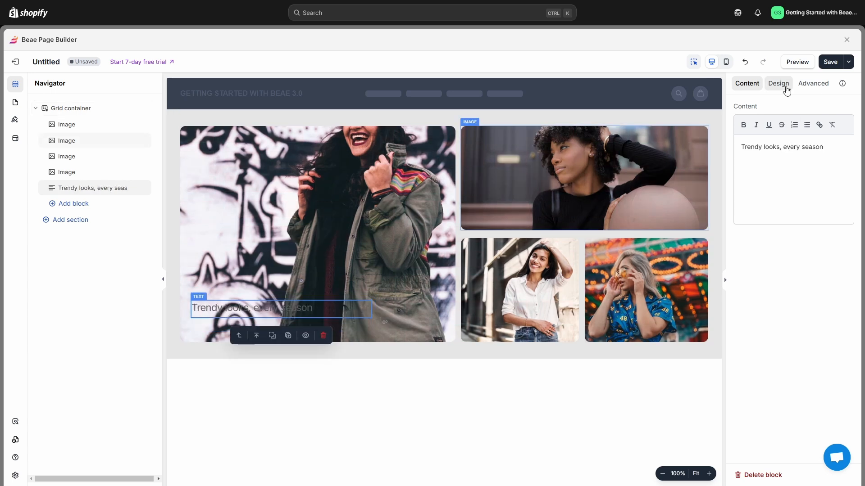
Step: Style the "Trendy looks, every season" headline in white at 40 px with a heavier font weight
click(778, 83)
text(40)
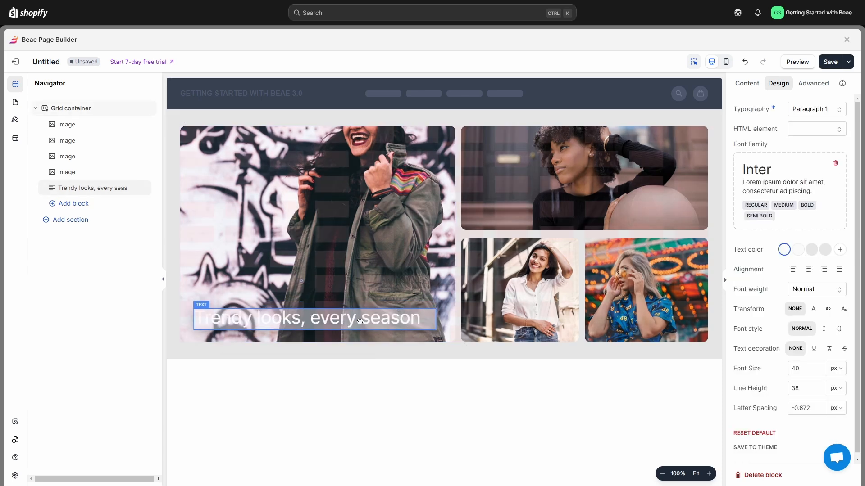
click(809, 289)
click(807, 359)
Step: Add a white headline "Details make the difference." low on the balloon portrait, with 25 px font size, 33 px line height and 0 letter spacing
click(74, 204)
click(225, 151)
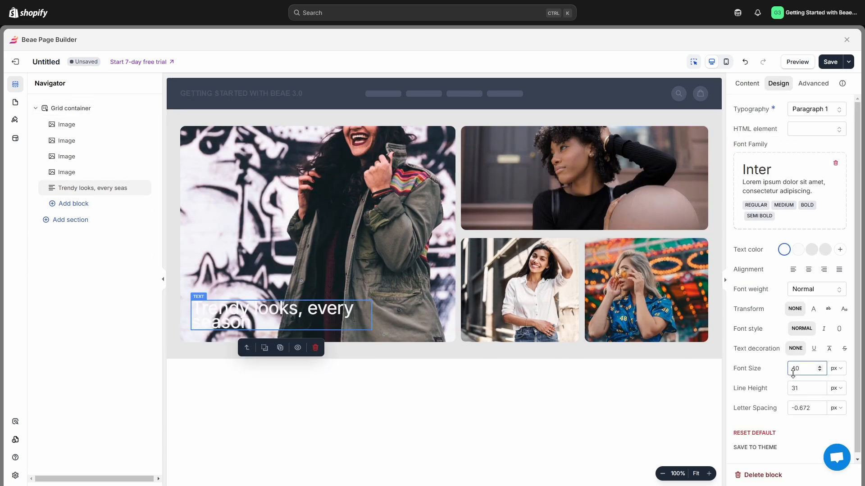
click(819, 386)
mouse_move(372, 319)
mouse_down()
mouse_move(434, 319)
mouse_move(360, 322)
mouse_up()
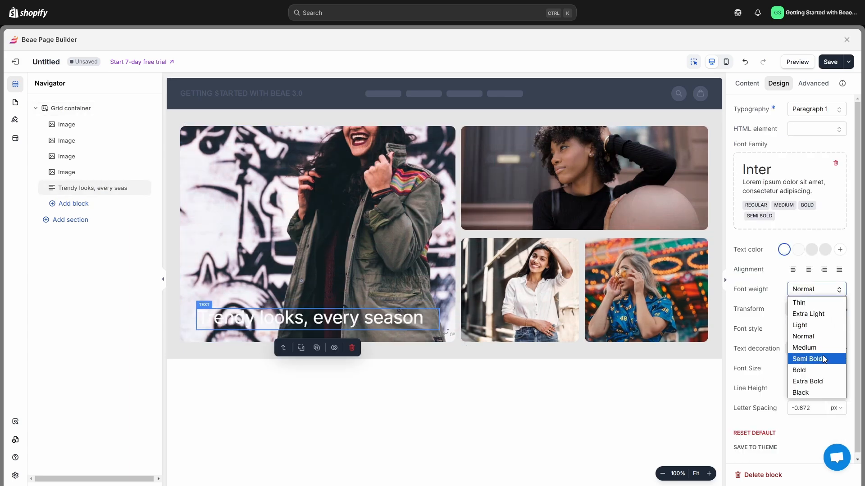
click(807, 357)
click(73, 203)
click(226, 151)
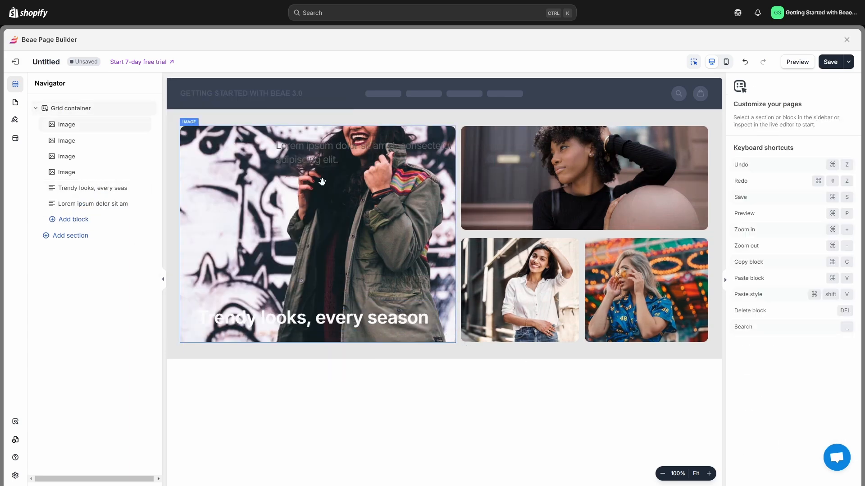
click(572, 218)
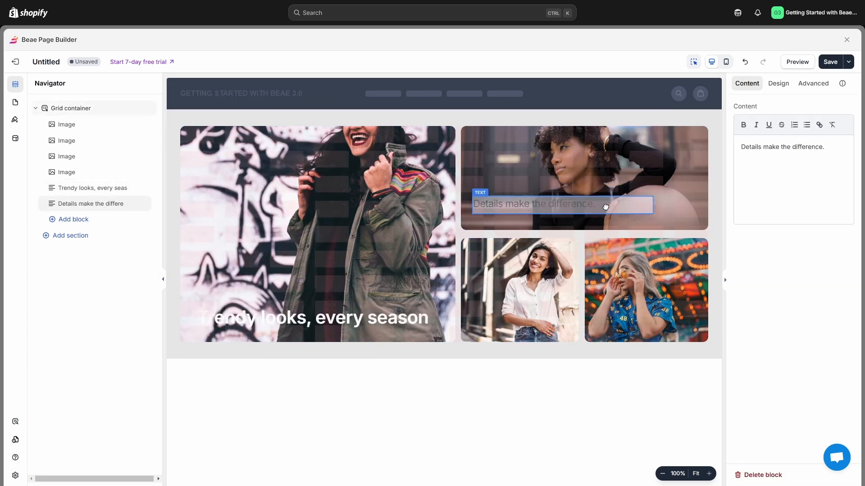
click(779, 83)
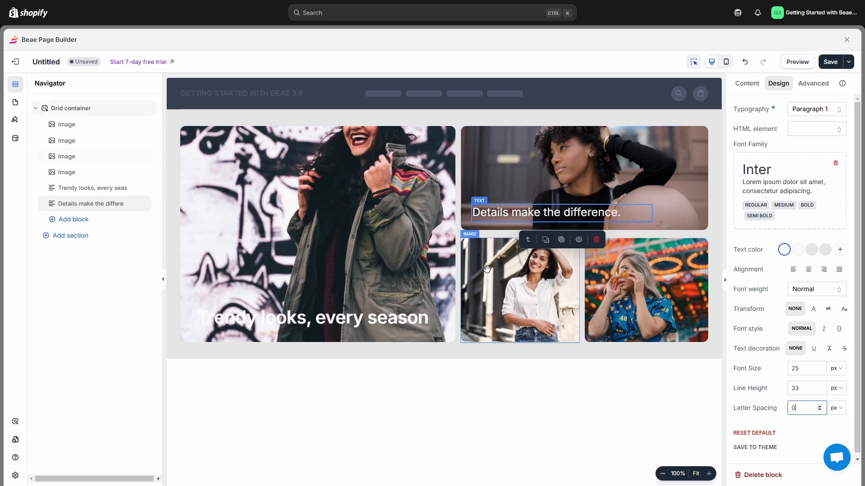
Step: Add a white 22 px headline "Shop new arrivals." low on the white-shirt image, narrowed to fit within it
click(96, 221)
click(201, 152)
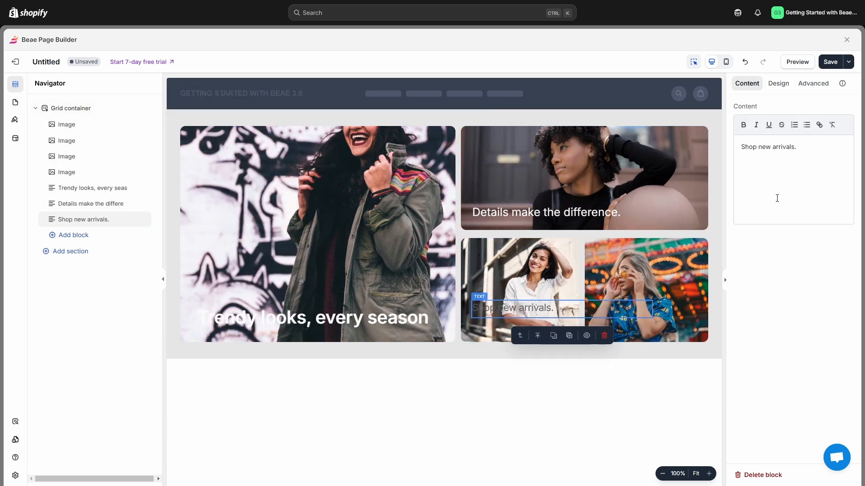
click(778, 83)
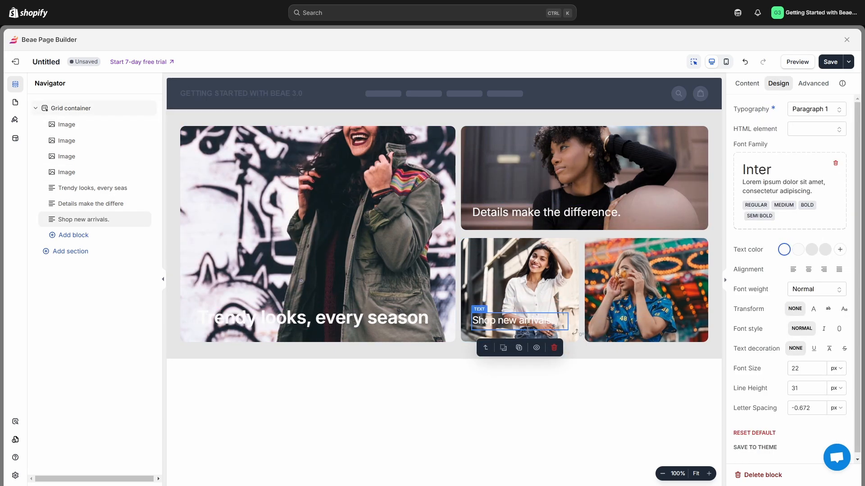
click(656, 382)
Step: Add a white headline "Style that speaks" low on the neon-lights image, inset slightly from its left edge
click(74, 235)
click(200, 152)
drag(252, 140, 694, 328)
key(Escape)
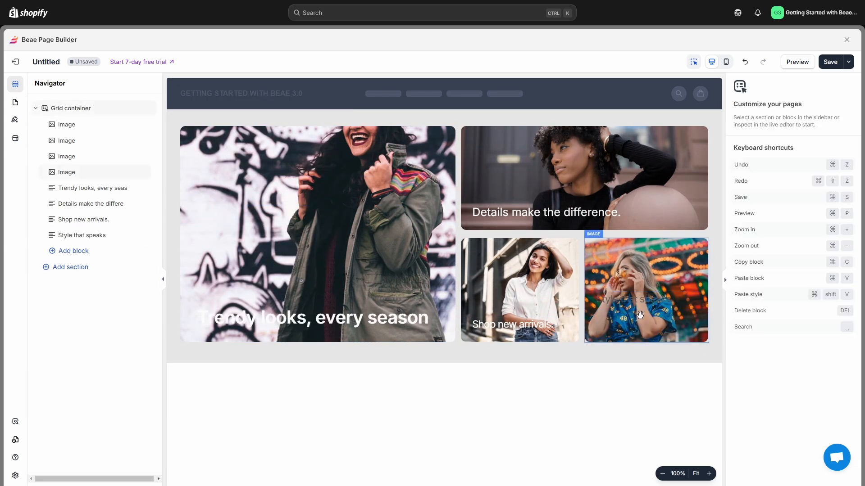
click(640, 314)
click(778, 83)
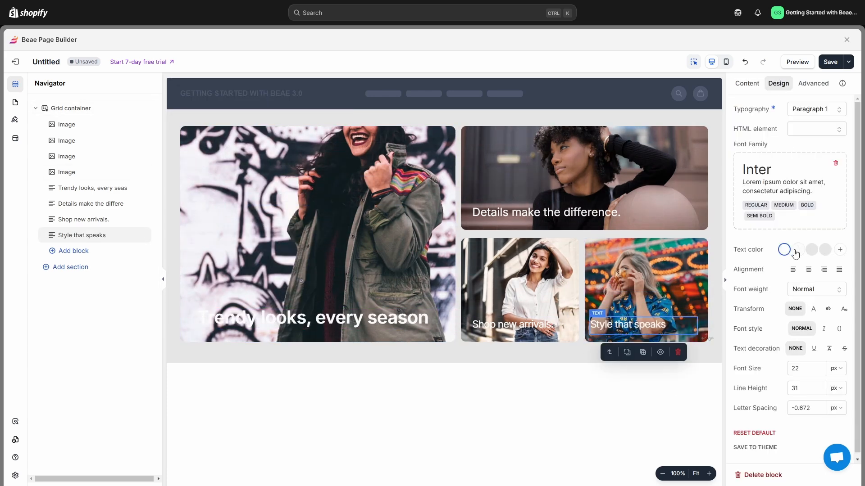
click(819, 368)
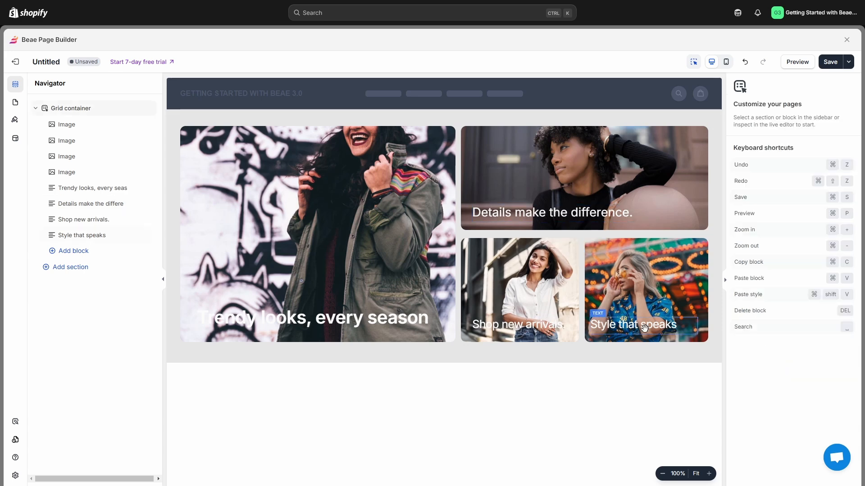
click(623, 325)
click(648, 417)
Step: Enable the overlay on the graffiti-wall image and the balloon portrait, each at 30% opacity
click(444, 290)
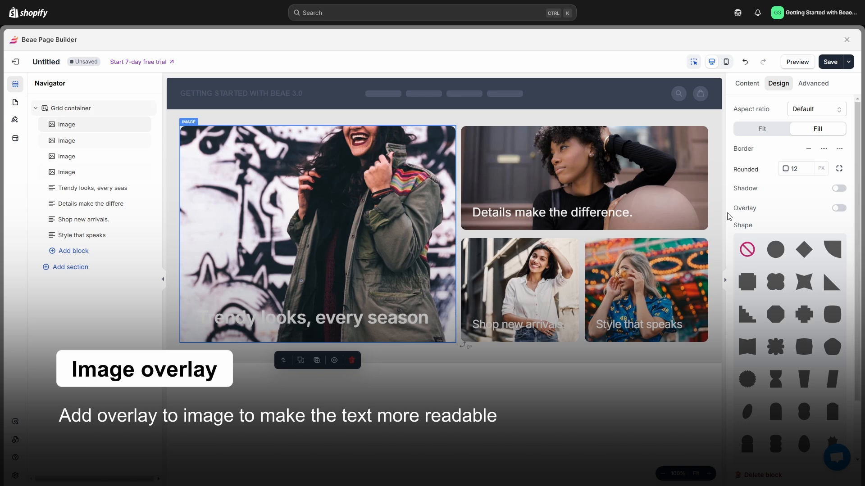
click(839, 208)
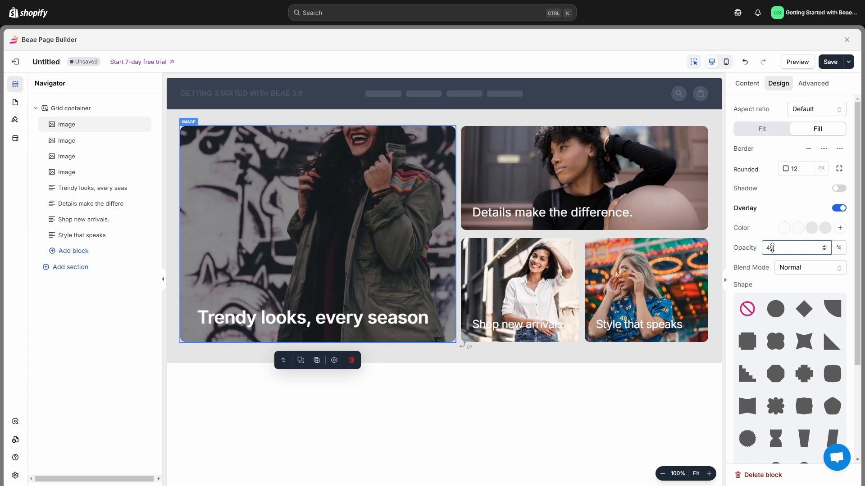
text(30)
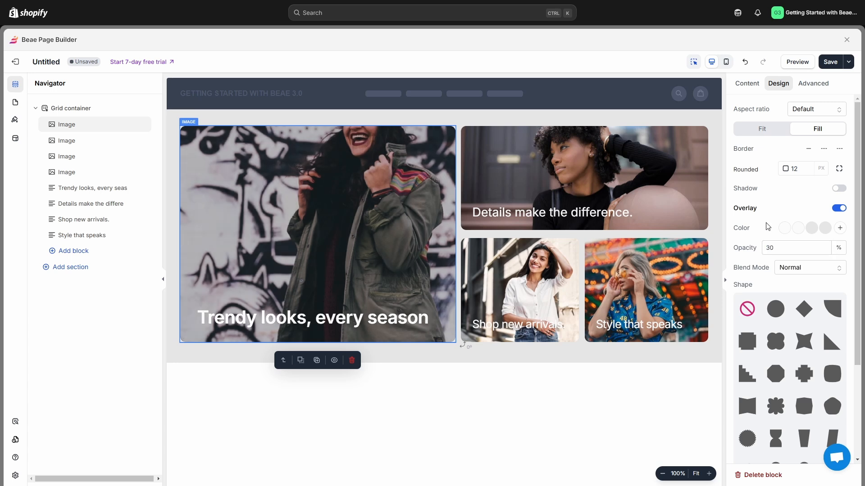
click(697, 208)
click(840, 208)
click(793, 247)
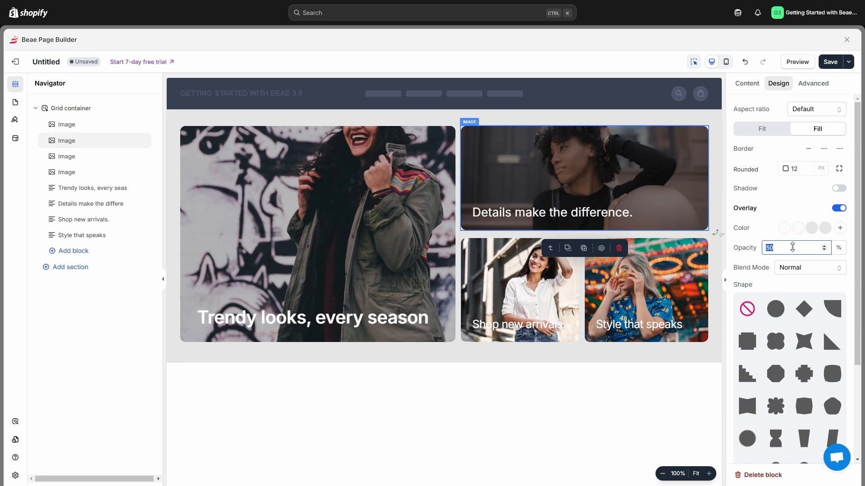
text(30)
Step: Enable overlays on both lower images, with 30% opacity on the neon-lights one, and save the page
click(561, 279)
click(842, 209)
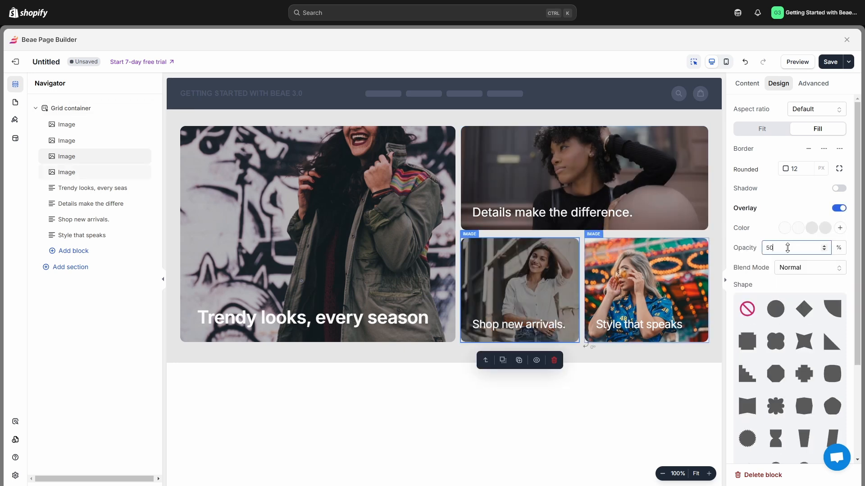
click(666, 274)
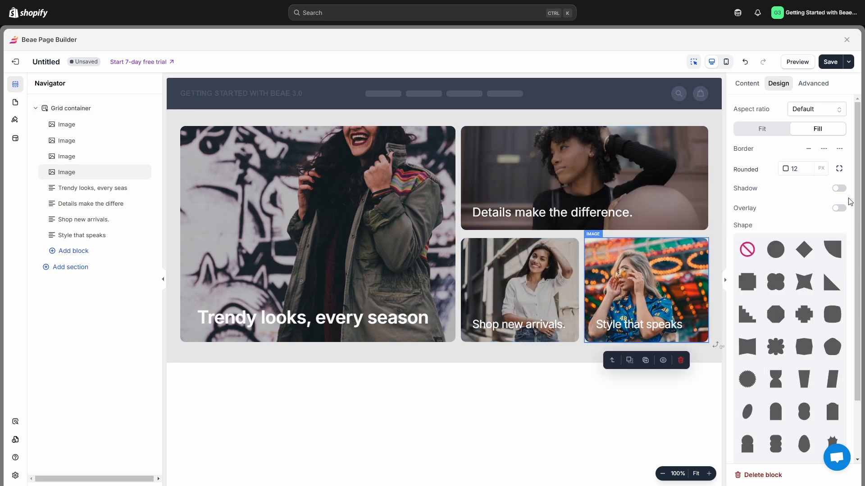
click(840, 208)
double_click(789, 250)
text(30)
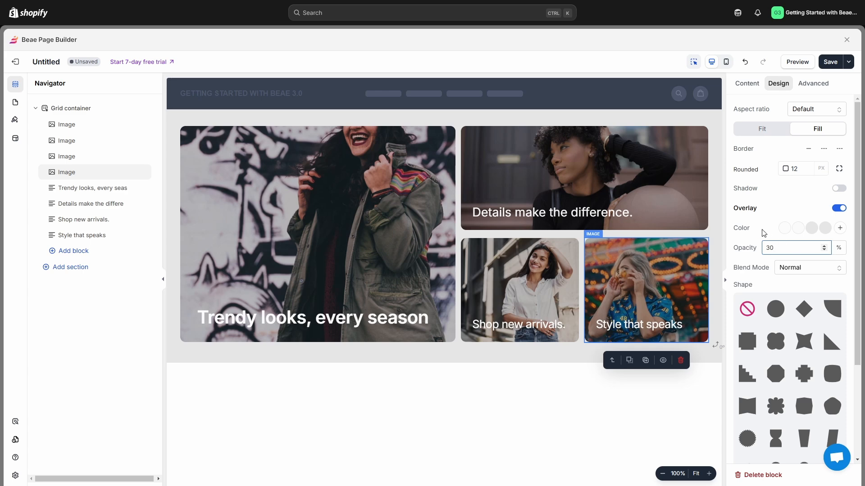
click(685, 403)
key(ctrl+s)
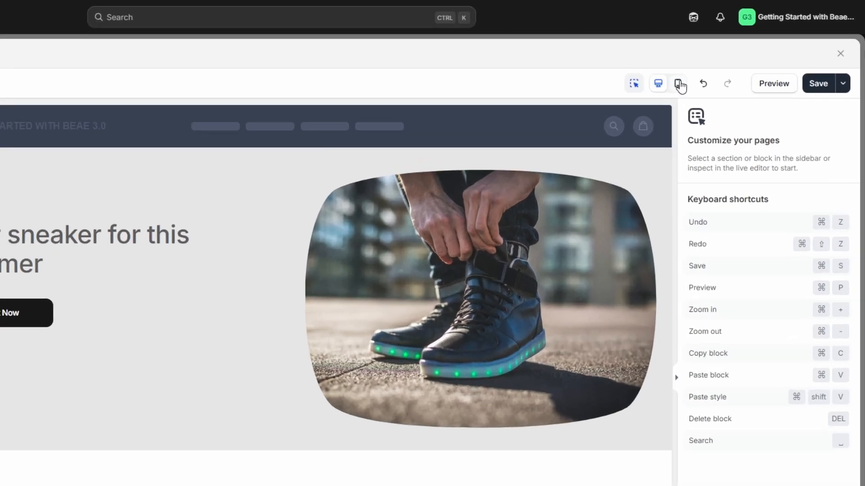
Step: In the mobile layout, place the Get It Now button at the section's bottom and shift the sneaker image to the left edge above it
click(725, 62)
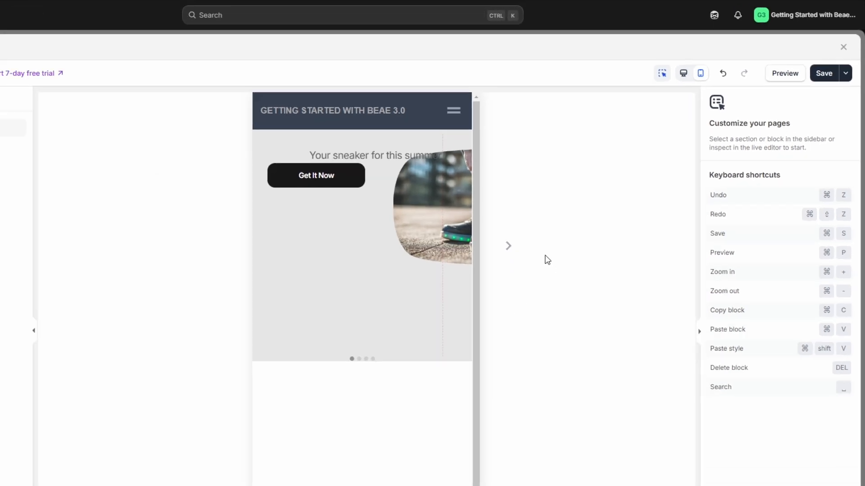
click(422, 149)
drag(423, 149, 522, 278)
drag(499, 183, 395, 207)
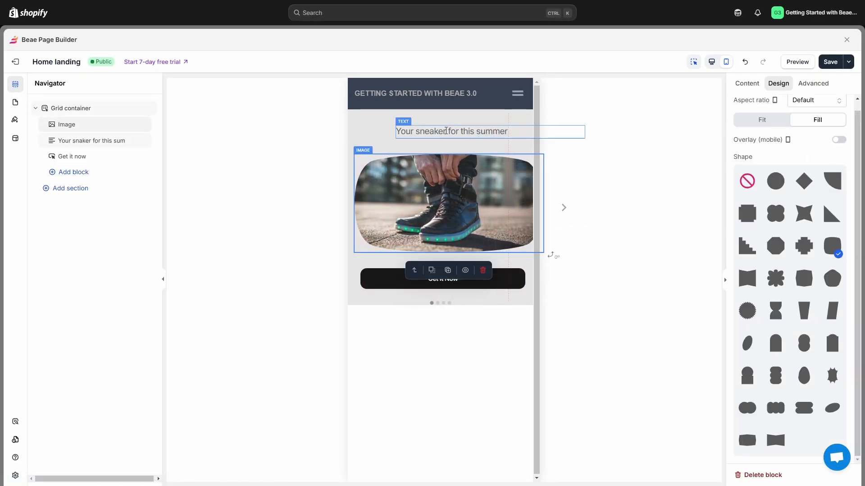
Step: Move the mobile sneaker image to the top, narrow it to fit the screen, and place the headline between it and the button
click(437, 144)
drag(429, 175, 430, 159)
drag(455, 131, 423, 246)
drag(446, 189, 445, 173)
drag(542, 171, 525, 171)
drag(456, 167, 455, 162)
drag(453, 250, 453, 238)
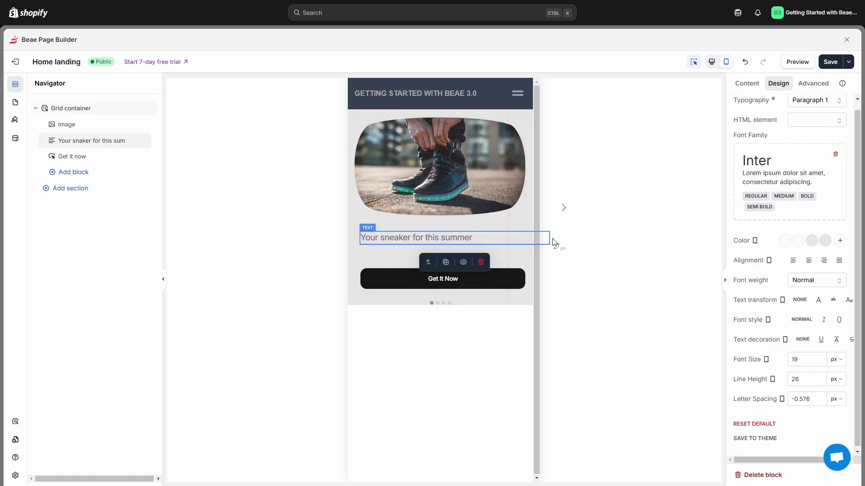
Step: Narrow the mobile headline to fit the screen and style it as centered, 29 px, Semi Bold text
drag(550, 238, 520, 238)
double_click(795, 359)
text(28)
click(816, 280)
click(809, 342)
click(816, 280)
click(814, 353)
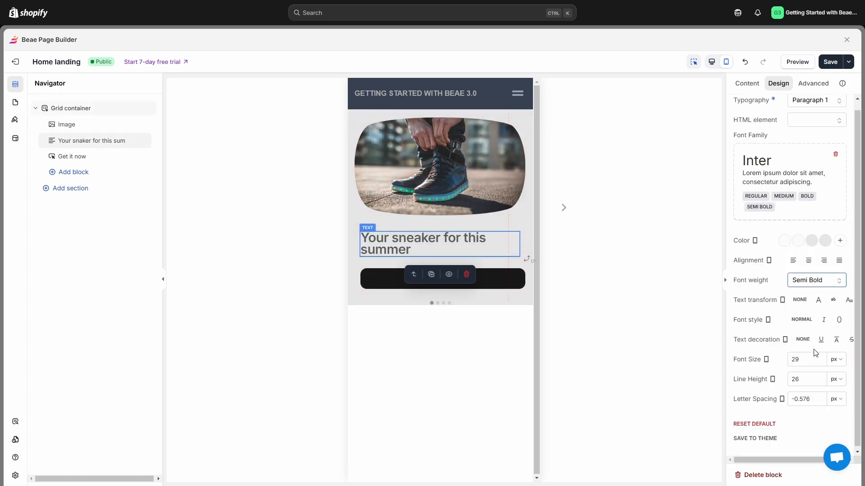
click(808, 261)
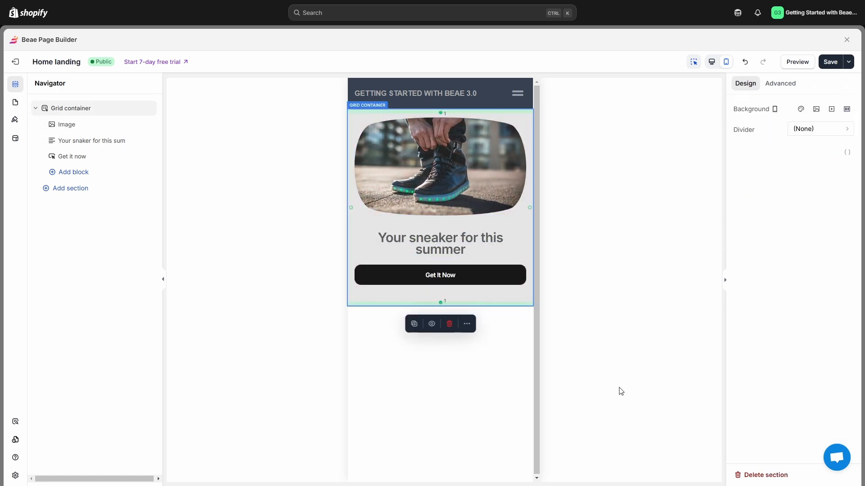
click(620, 391)
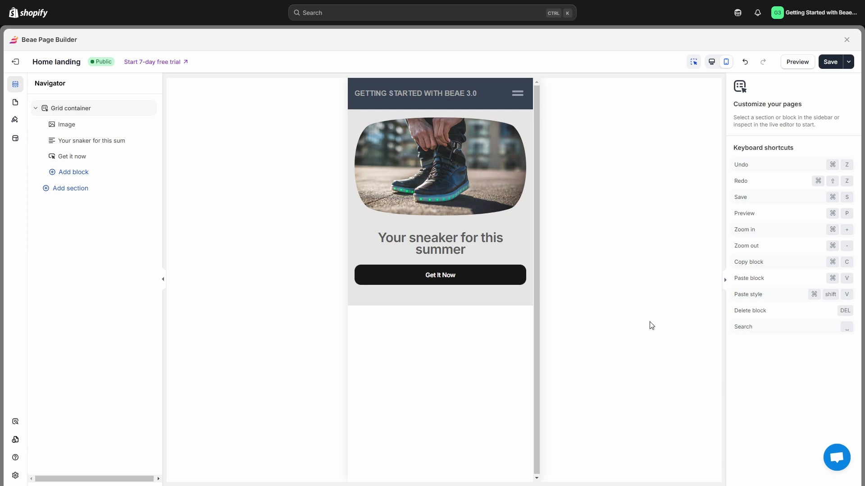
Step: Compare the sneaker section's desktop and mobile layouts by switching between the two device views
click(712, 62)
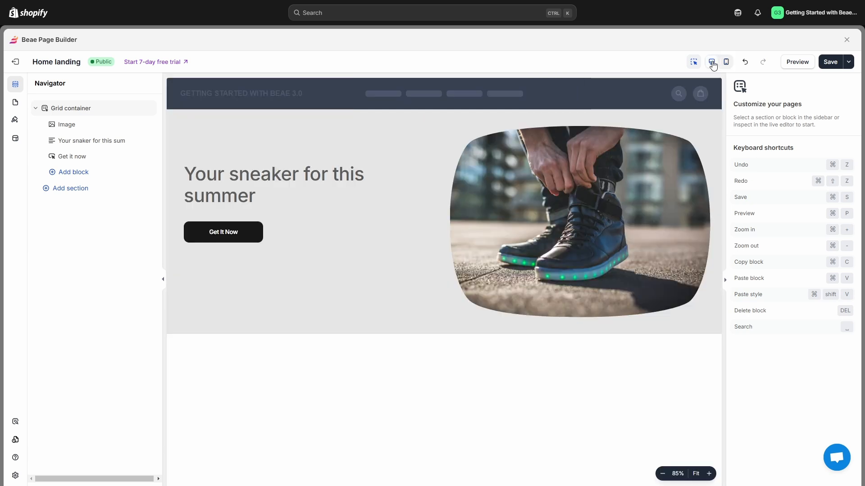
click(727, 66)
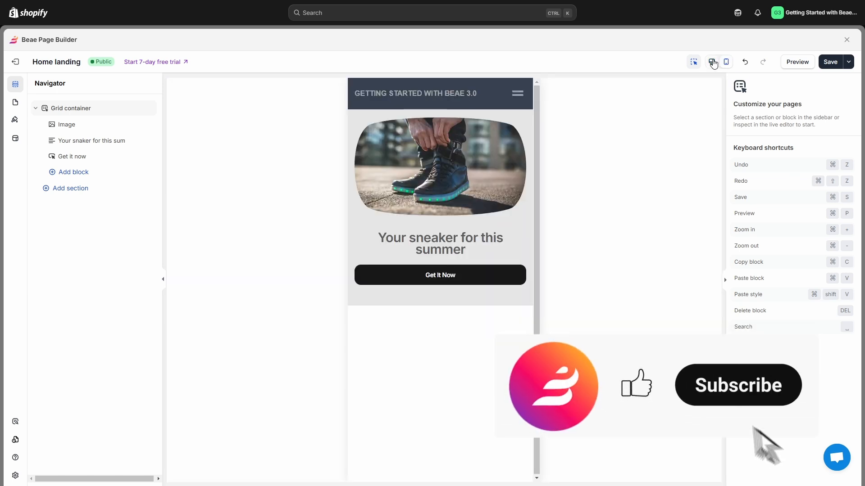
click(712, 62)
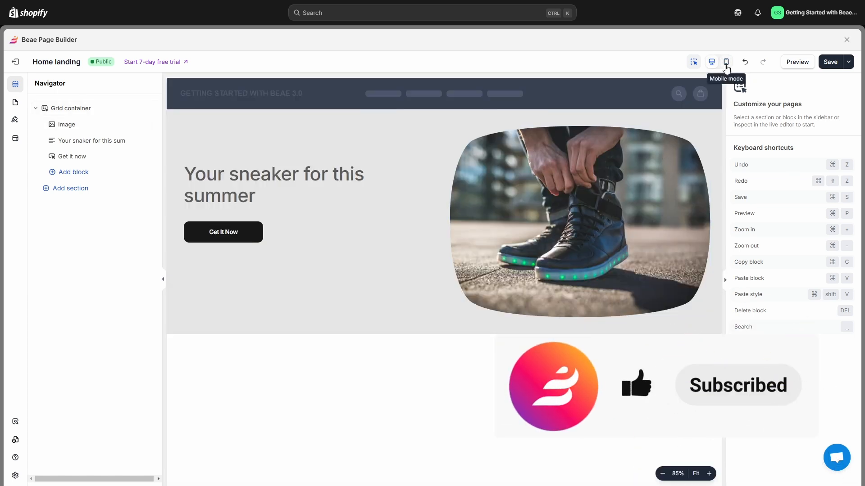
click(726, 63)
click(712, 63)
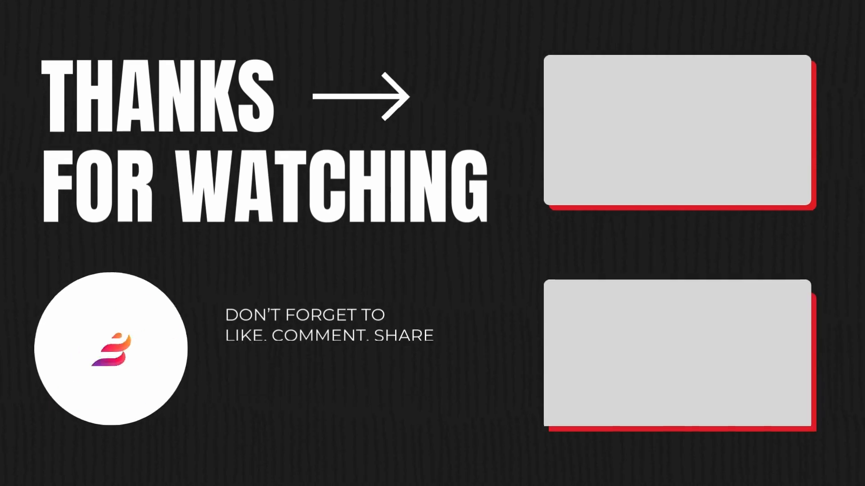